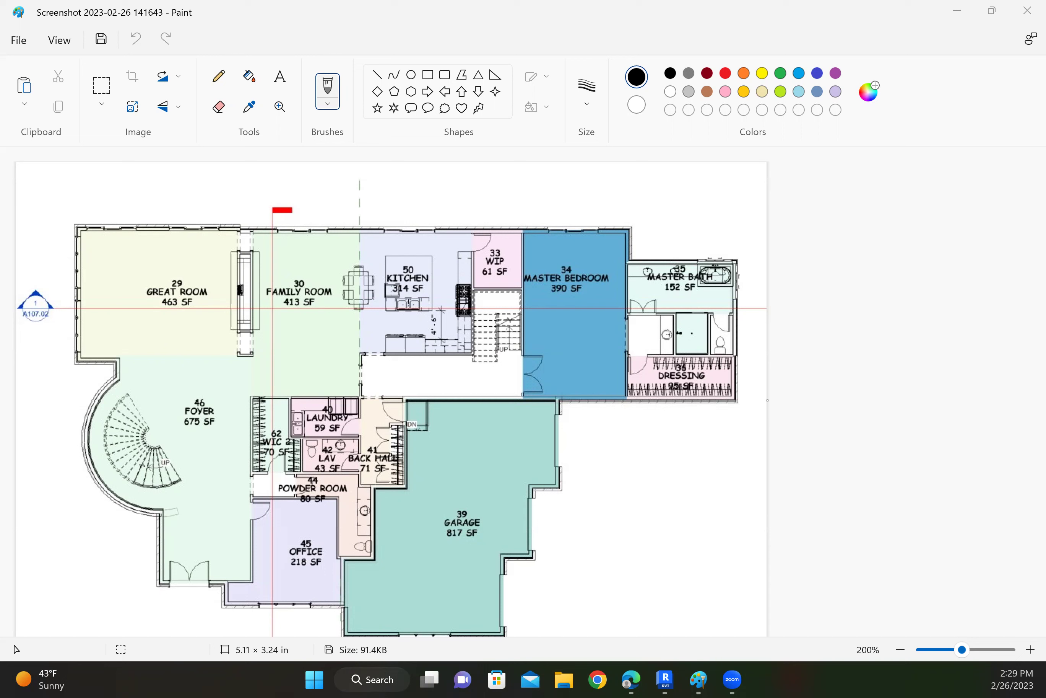
# Choose red as the colour and the Pencil tool with a 4px line thickness
pyautogui.click(725, 73)
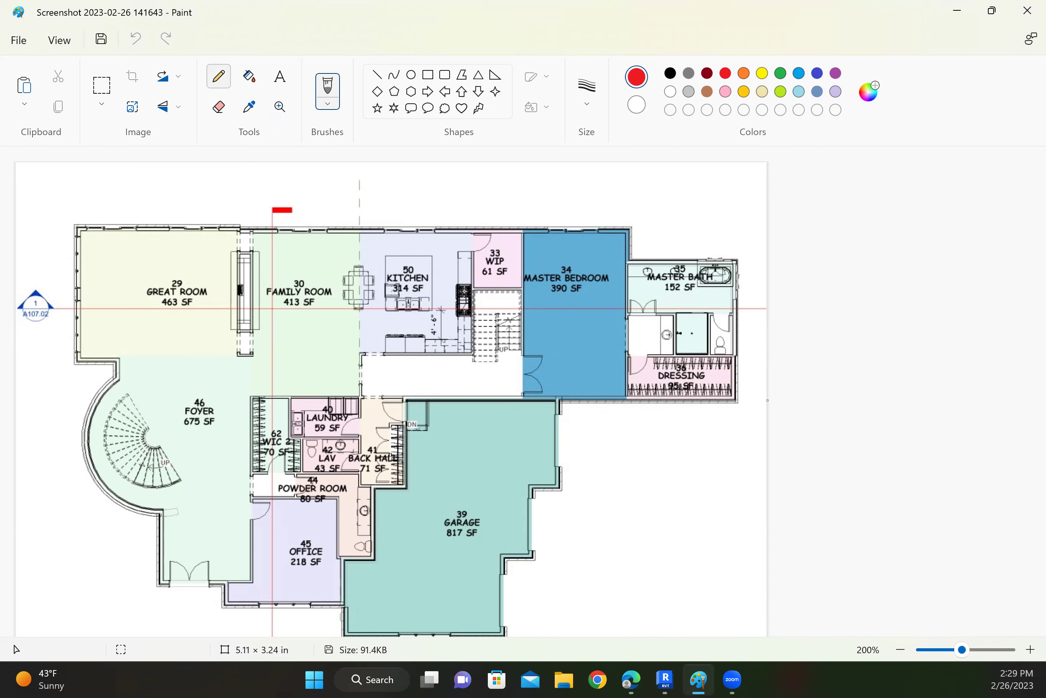
pyautogui.click(219, 76)
pyautogui.click(587, 90)
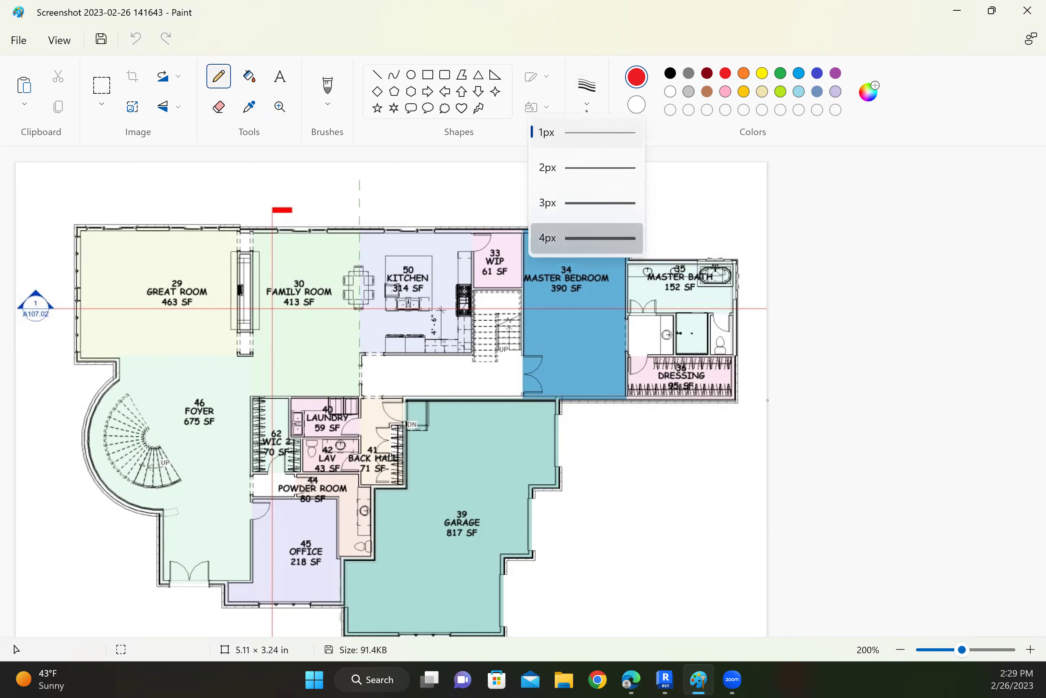
pyautogui.click(584, 236)
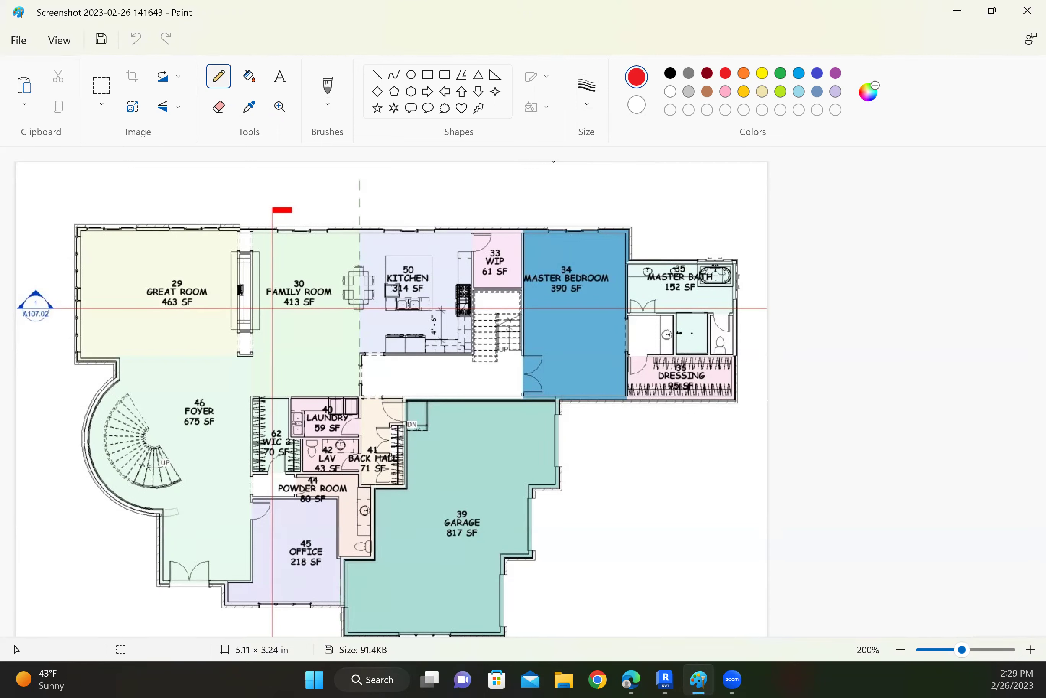
# Draw red outlines around the Master Bedroom, Master Bath/Dressing, WIP, stairs, hallway and kitchen's left side
pyautogui.moveTo(729, 188); pyautogui.dragTo(738, 207)
pyautogui.moveTo(526, 233)
pyautogui.mouseDown()
pyautogui.moveTo(521, 359)
pyautogui.moveTo(566, 403)
pyautogui.moveTo(624, 398)
pyautogui.moveTo(623, 234)
pyautogui.moveTo(515, 231)
pyautogui.mouseUp()
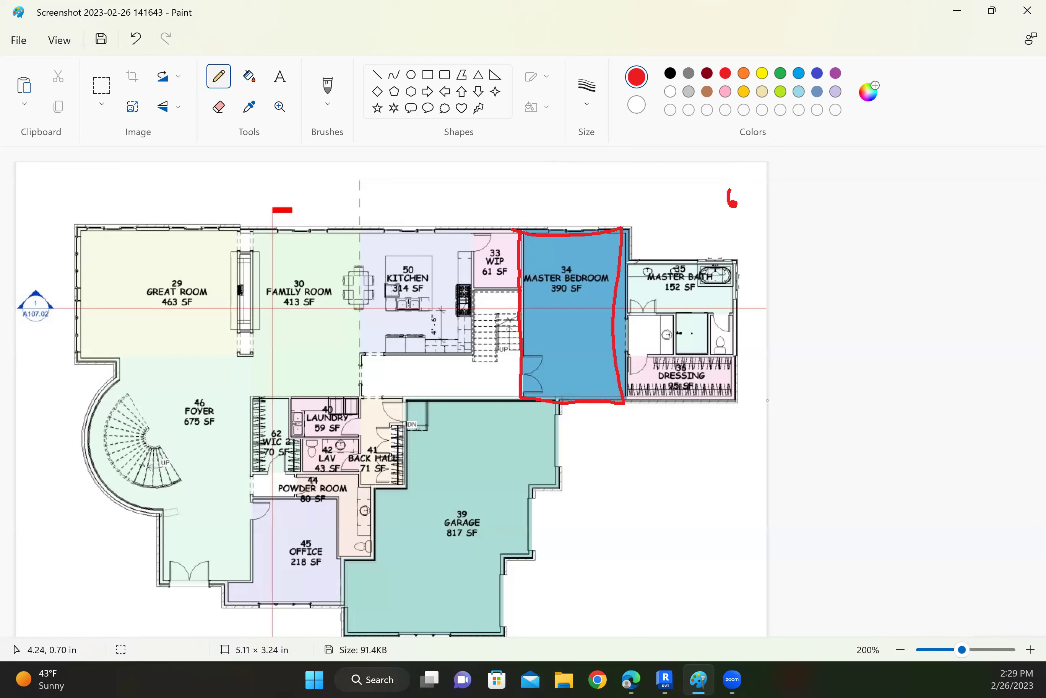
pyautogui.moveTo(621, 265)
pyautogui.mouseDown()
pyautogui.moveTo(738, 270)
pyautogui.moveTo(732, 404)
pyautogui.moveTo(625, 401)
pyautogui.mouseUp()
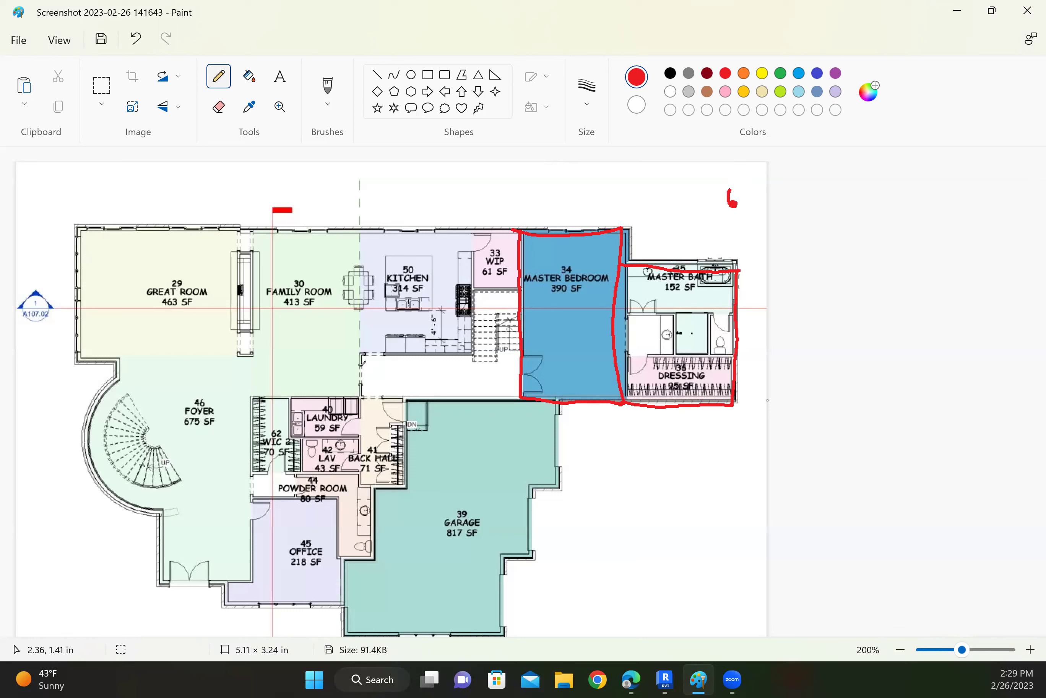
pyautogui.moveTo(359, 367); pyautogui.dragTo(521, 373)
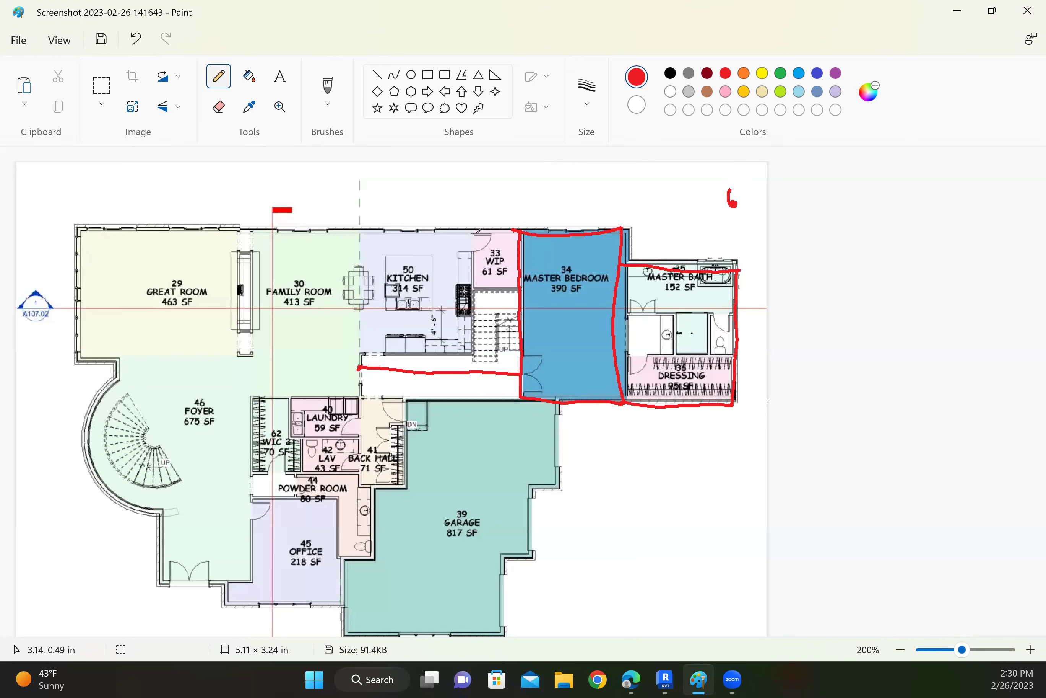
pyautogui.moveTo(471, 232)
pyautogui.mouseDown()
pyautogui.moveTo(475, 347)
pyautogui.moveTo(527, 353)
pyautogui.mouseUp()
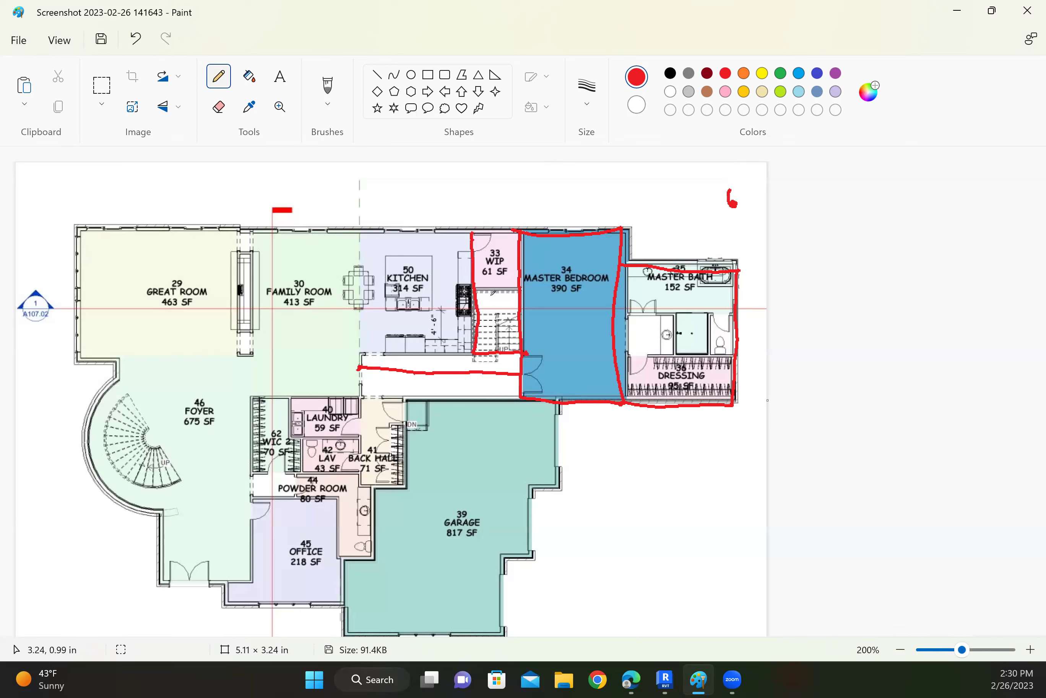
pyautogui.moveTo(473, 314); pyautogui.dragTo(525, 318)
pyautogui.moveTo(498, 242)
pyautogui.mouseDown()
pyautogui.moveTo(491, 211)
pyautogui.moveTo(505, 202)
pyautogui.mouseUp()
pyautogui.moveTo(376, 233); pyautogui.dragTo(381, 367)
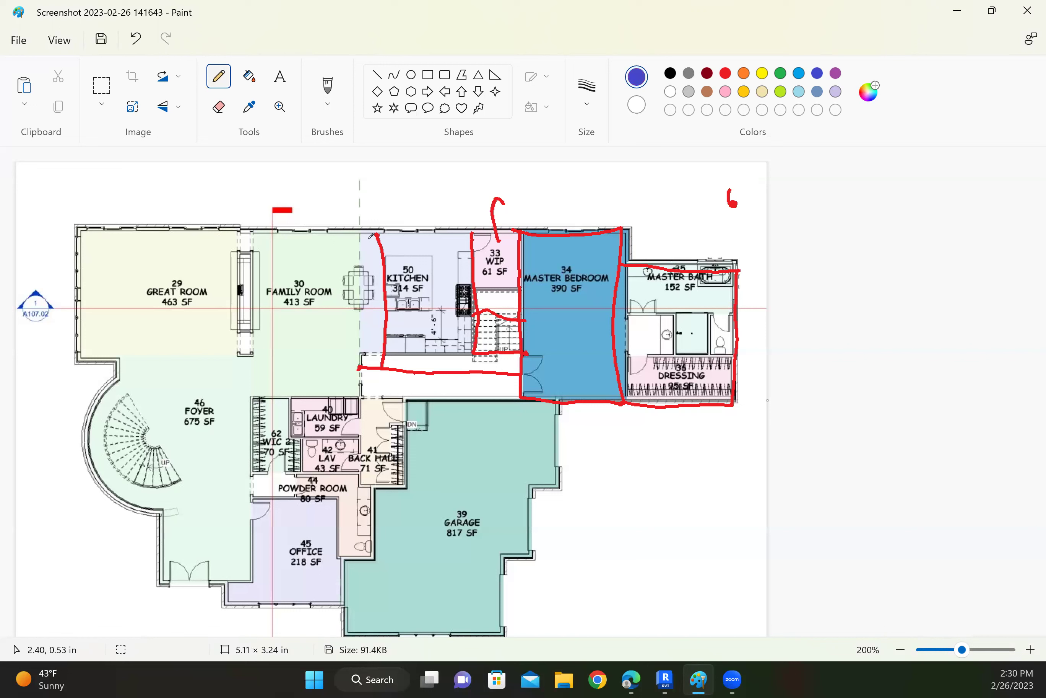
# Sketch a blue outline beside FAMILY ROOM, then erase the fireplace wall next to it
pyautogui.moveTo(321, 267)
pyautogui.mouseDown()
pyautogui.moveTo(337, 311)
pyautogui.moveTo(310, 305)
pyautogui.moveTo(314, 271)
pyautogui.moveTo(292, 232)
pyautogui.moveTo(300, 247)
pyautogui.moveTo(367, 253)
pyautogui.moveTo(361, 350)
pyautogui.moveTo(311, 348)
pyautogui.moveTo(315, 358)
pyautogui.moveTo(383, 360)
pyautogui.mouseUp()
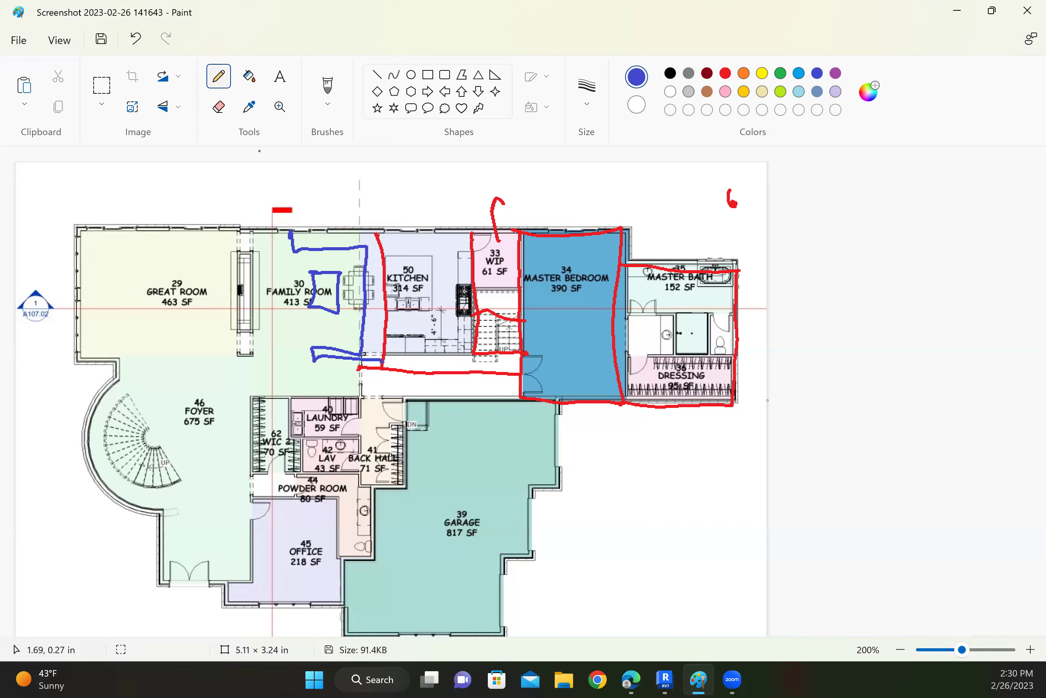
pyautogui.click(219, 106)
pyautogui.moveTo(242, 242)
pyautogui.mouseDown()
pyautogui.moveTo(246, 264)
pyautogui.moveTo(240, 295)
pyautogui.moveTo(254, 299)
pyautogui.moveTo(236, 344)
pyautogui.moveTo(252, 339)
pyautogui.moveTo(259, 264)
pyautogui.moveTo(255, 349)
pyautogui.moveTo(251, 336)
pyautogui.moveTo(243, 358)
pyautogui.mouseUp()
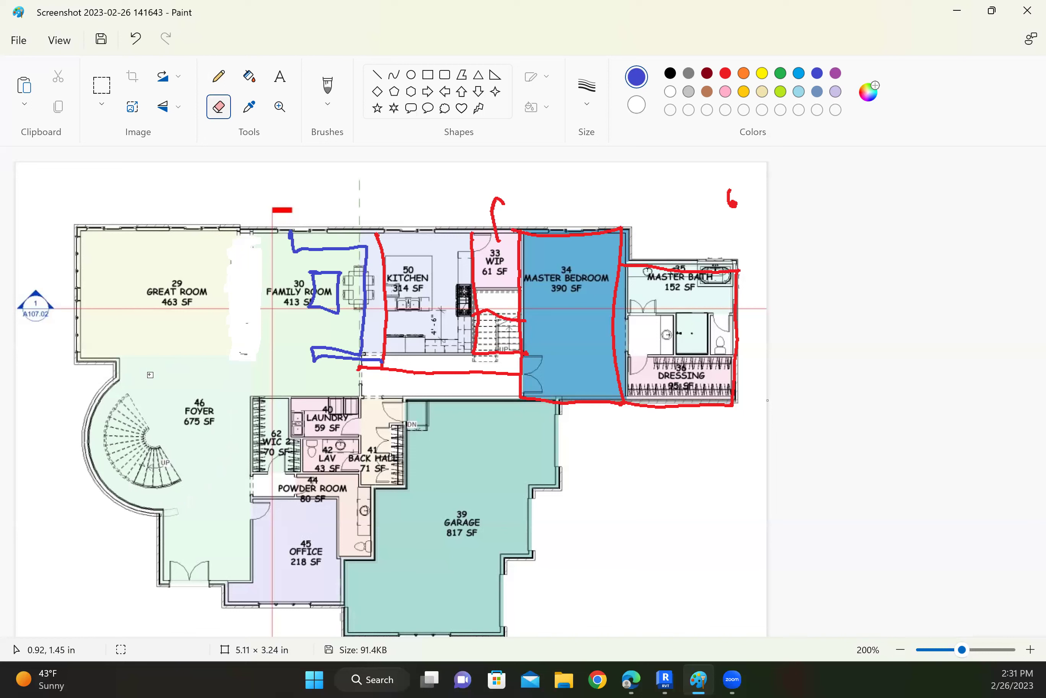
# Erase a stretch along the top of the foyer's curved staircase wall
pyautogui.moveTo(104, 397)
pyautogui.mouseDown()
pyautogui.moveTo(120, 381)
pyautogui.moveTo(174, 379)
pyautogui.moveTo(168, 385)
pyautogui.moveTo(210, 362)
pyautogui.moveTo(129, 383)
pyautogui.moveTo(92, 408)
pyautogui.moveTo(156, 373)
pyautogui.moveTo(178, 386)
pyautogui.mouseUp()
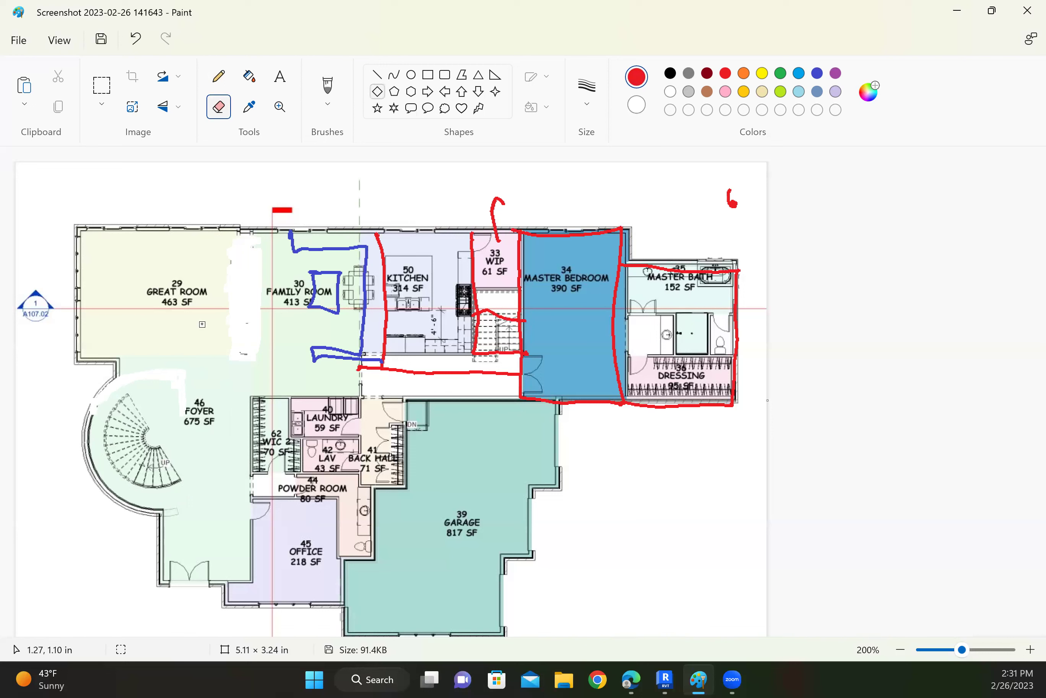
# With a 2px pencil, outline the foyer staircase in red and mark the Office's lower left
pyautogui.press('p')
pyautogui.click(586, 90)
pyautogui.click(585, 168)
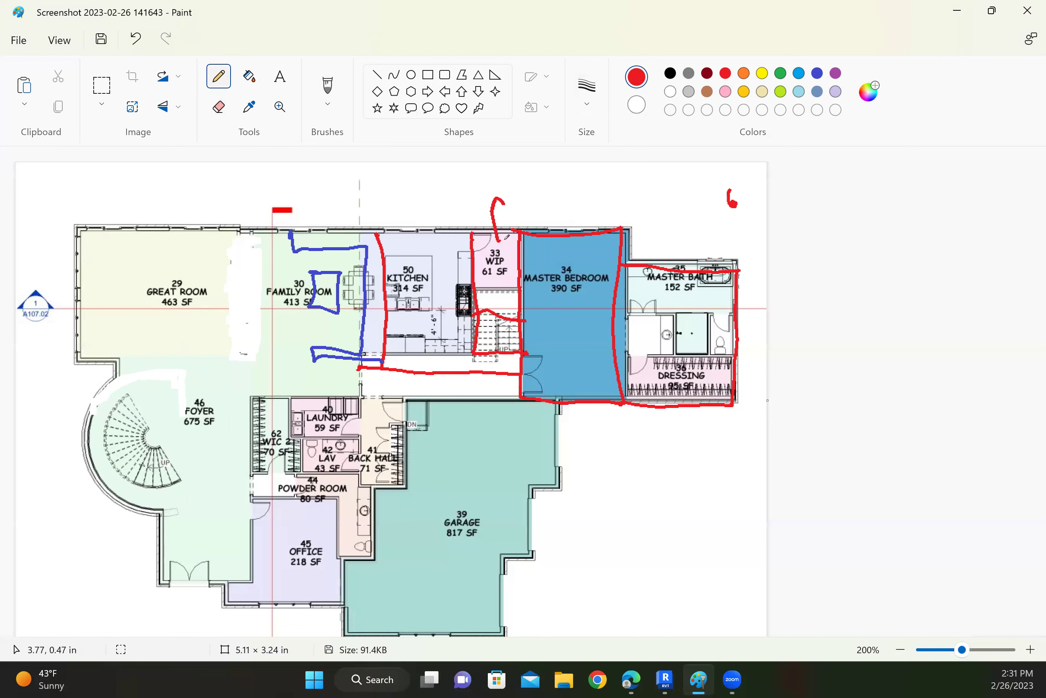
pyautogui.moveTo(85, 422)
pyautogui.mouseDown()
pyautogui.moveTo(121, 375)
pyautogui.moveTo(186, 385)
pyautogui.moveTo(187, 507)
pyautogui.moveTo(109, 498)
pyautogui.moveTo(99, 387)
pyautogui.mouseUp()
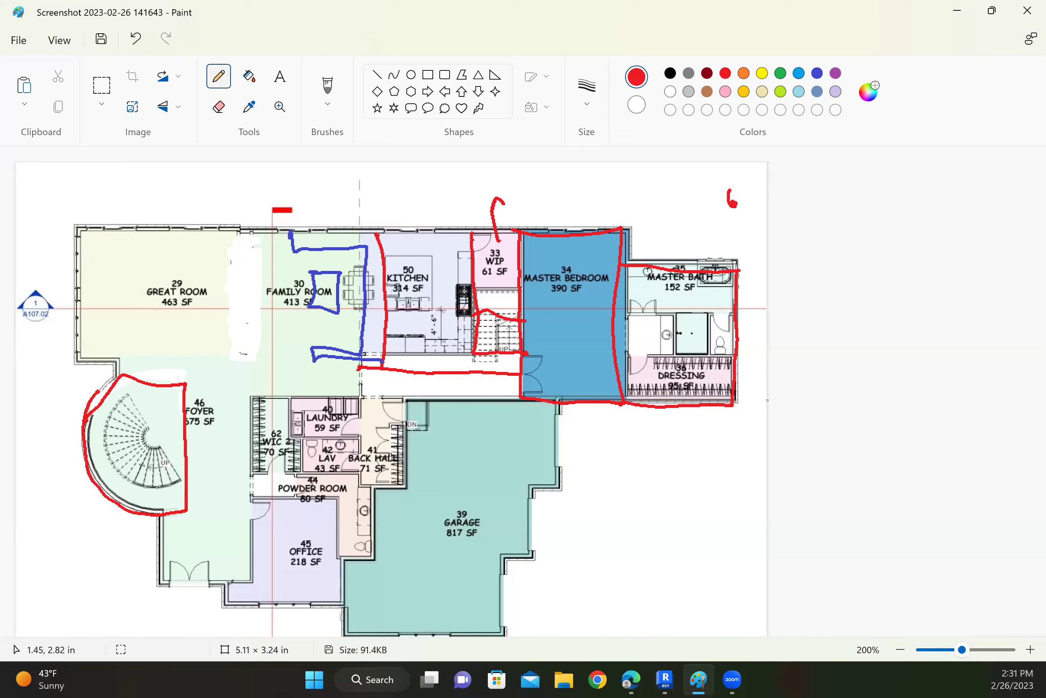
pyautogui.moveTo(233, 592)
pyautogui.mouseDown()
pyautogui.moveTo(234, 605)
pyautogui.moveTo(234, 513)
pyautogui.moveTo(315, 506)
pyautogui.moveTo(353, 529)
pyautogui.moveTo(345, 598)
pyautogui.moveTo(235, 602)
pyautogui.mouseUp()
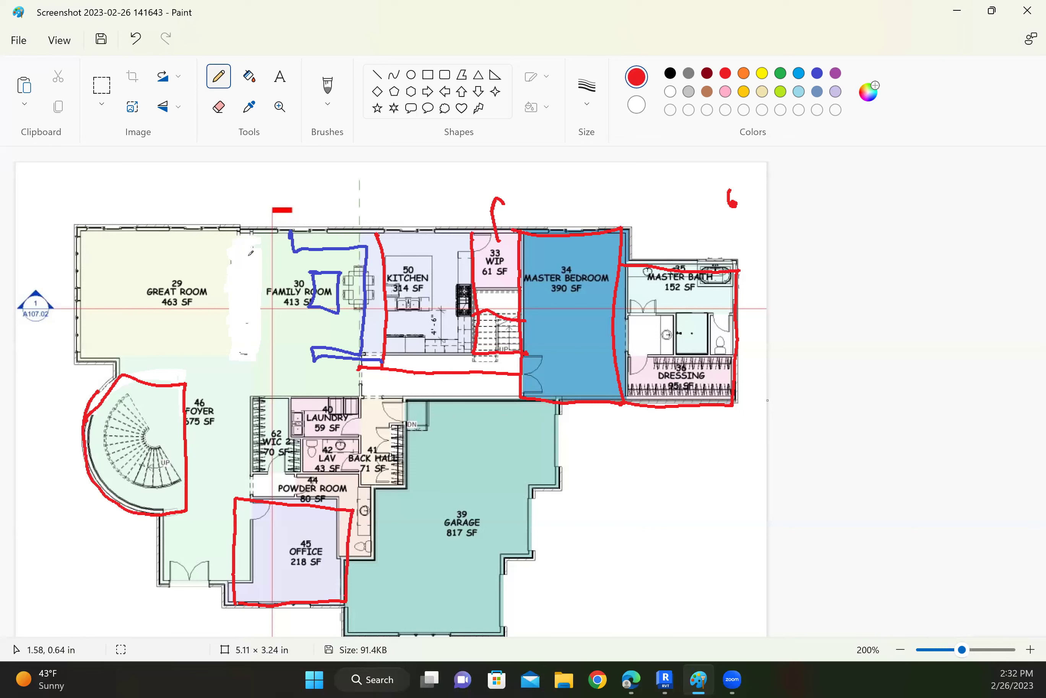
pyautogui.moveTo(90, 410)
pyautogui.mouseDown()
pyautogui.moveTo(124, 374)
pyautogui.moveTo(178, 386)
pyautogui.moveTo(173, 513)
pyautogui.moveTo(149, 515)
pyautogui.mouseUp()
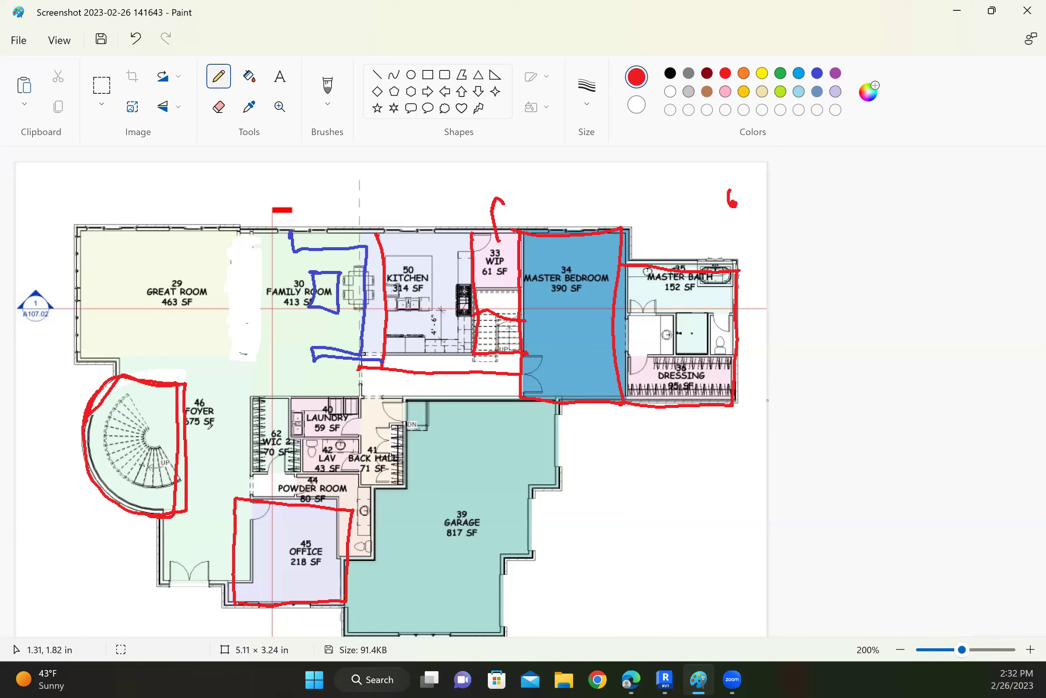
# Draw the Office's left wall and top edge in red, then add green strokes on its right side
pyautogui.moveTo(238, 499)
pyautogui.mouseDown()
pyautogui.moveTo(240, 554)
pyautogui.moveTo(238, 498)
pyautogui.moveTo(350, 506)
pyautogui.moveTo(350, 580)
pyautogui.moveTo(272, 602)
pyautogui.moveTo(252, 585)
pyautogui.mouseUp()
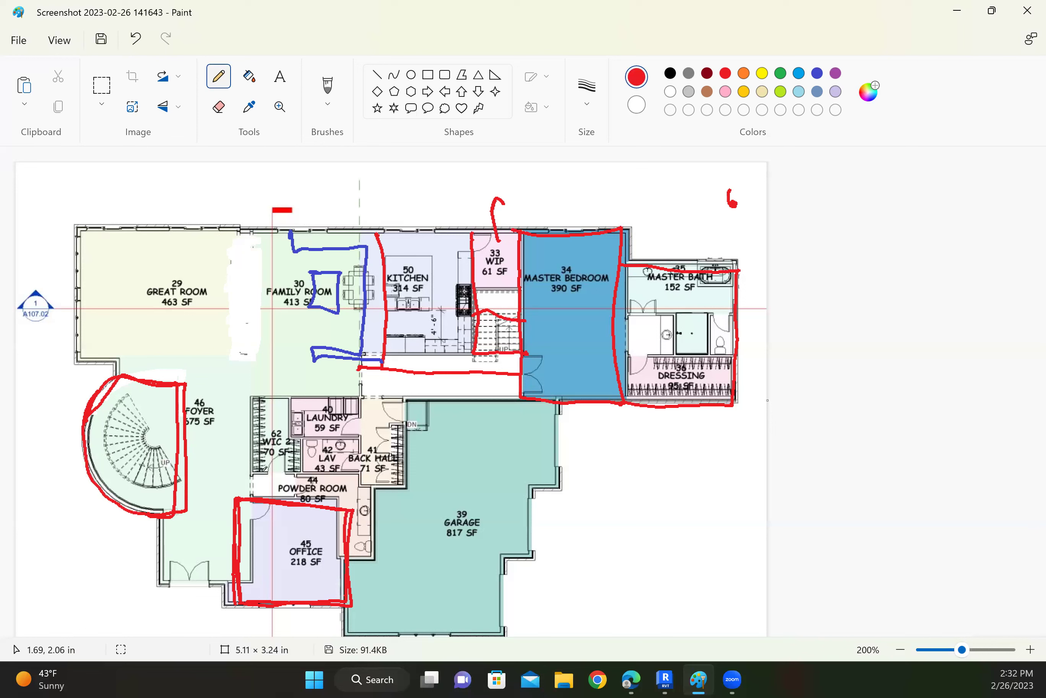
pyautogui.moveTo(236, 484)
pyautogui.mouseDown()
pyautogui.moveTo(376, 495)
pyautogui.moveTo(373, 561)
pyautogui.moveTo(342, 558)
pyautogui.moveTo(338, 513)
pyautogui.mouseUp()
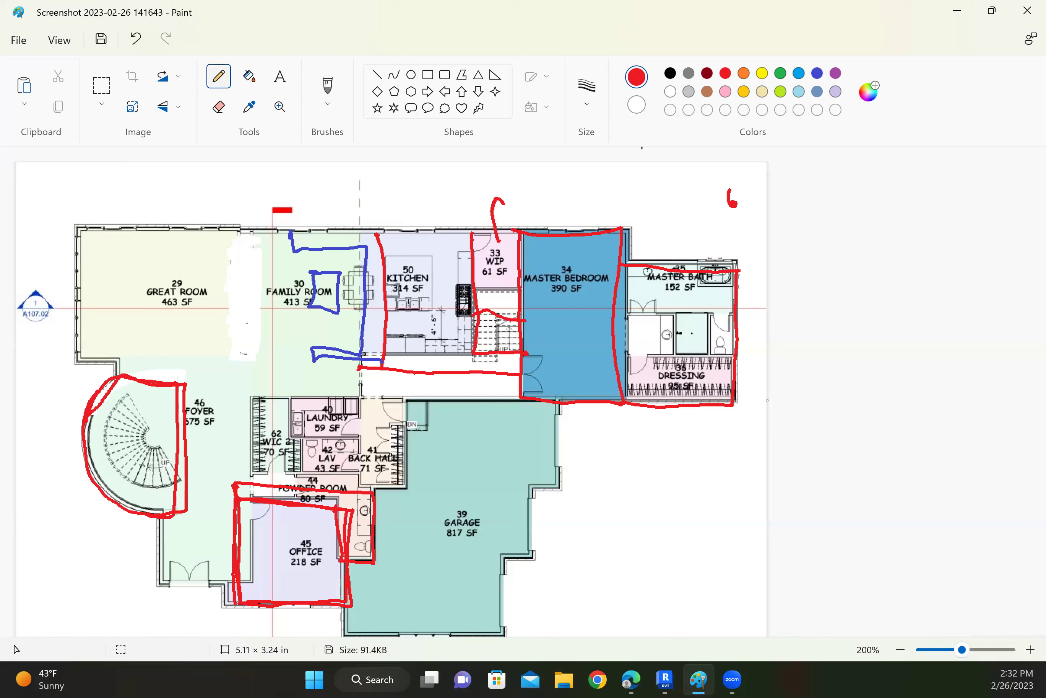
pyautogui.click(781, 73)
pyautogui.moveTo(333, 489)
pyautogui.mouseDown()
pyautogui.moveTo(336, 562)
pyautogui.moveTo(339, 510)
pyautogui.moveTo(355, 500)
pyautogui.moveTo(362, 549)
pyautogui.moveTo(369, 504)
pyautogui.moveTo(358, 552)
pyautogui.moveTo(359, 500)
pyautogui.moveTo(367, 502)
pyautogui.mouseUp()
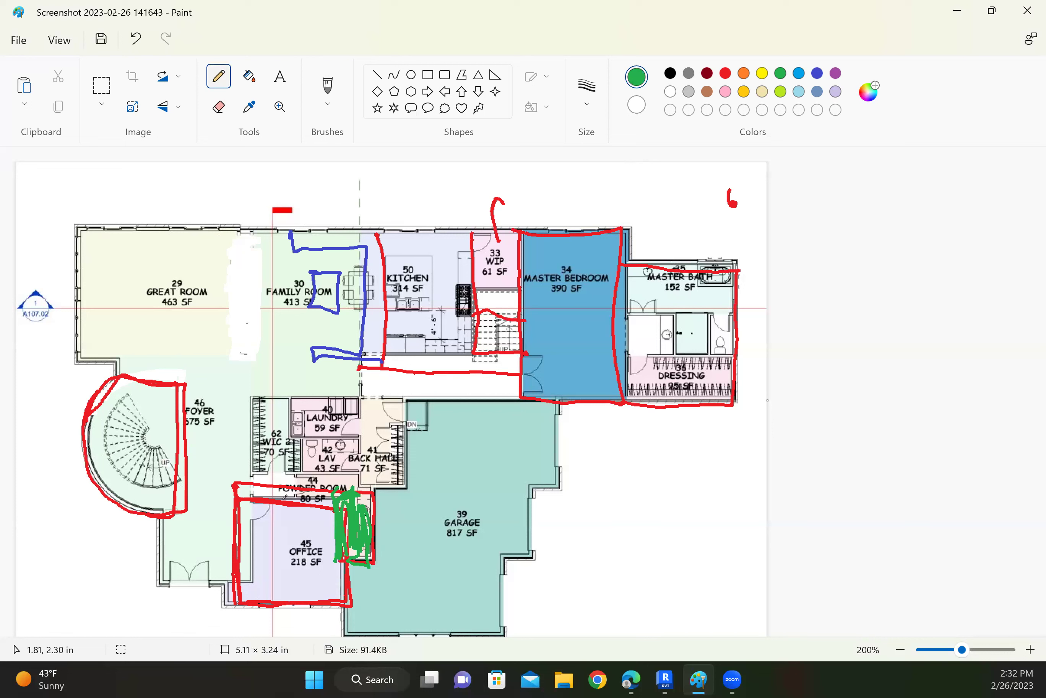
# Switch to black and scribble hatch marks along the top of the Foyer
pyautogui.click(670, 73)
pyautogui.moveTo(198, 354)
pyautogui.mouseDown()
pyautogui.moveTo(182, 381)
pyautogui.moveTo(170, 359)
pyautogui.moveTo(155, 378)
pyautogui.moveTo(150, 358)
pyautogui.moveTo(148, 369)
pyautogui.moveTo(173, 355)
pyautogui.moveTo(195, 366)
pyautogui.mouseUp()
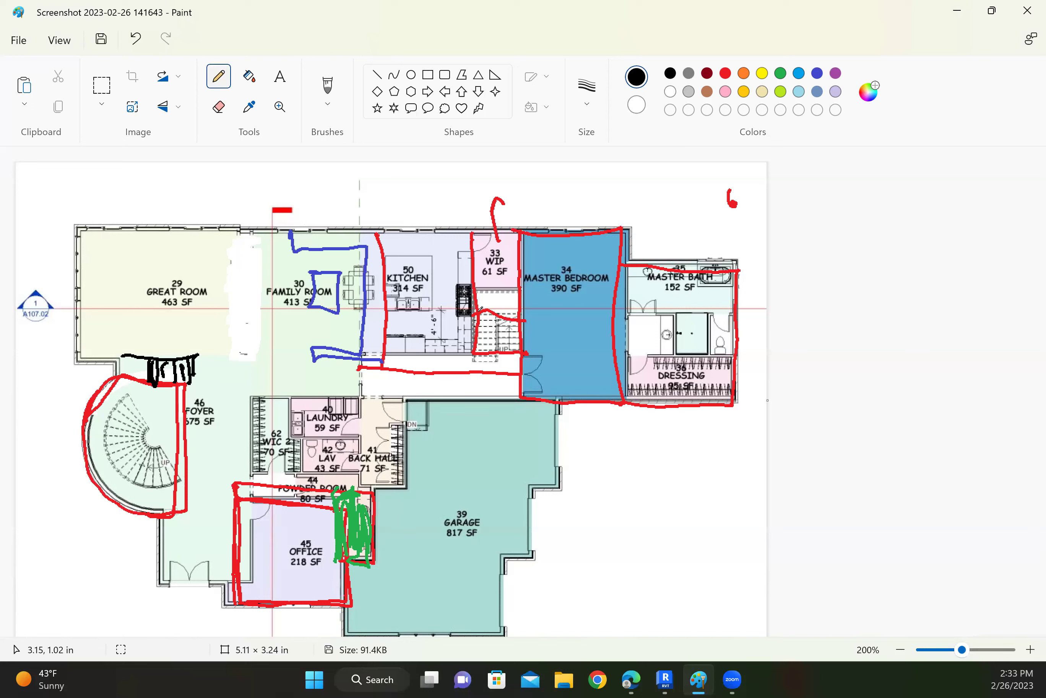
# Switch back to red and draw a line from the Powder Room corner up beside WIC 2
pyautogui.click(726, 73)
pyautogui.moveTo(245, 492)
pyautogui.mouseDown()
pyautogui.moveTo(248, 394)
pyautogui.moveTo(419, 404)
pyautogui.mouseUp()
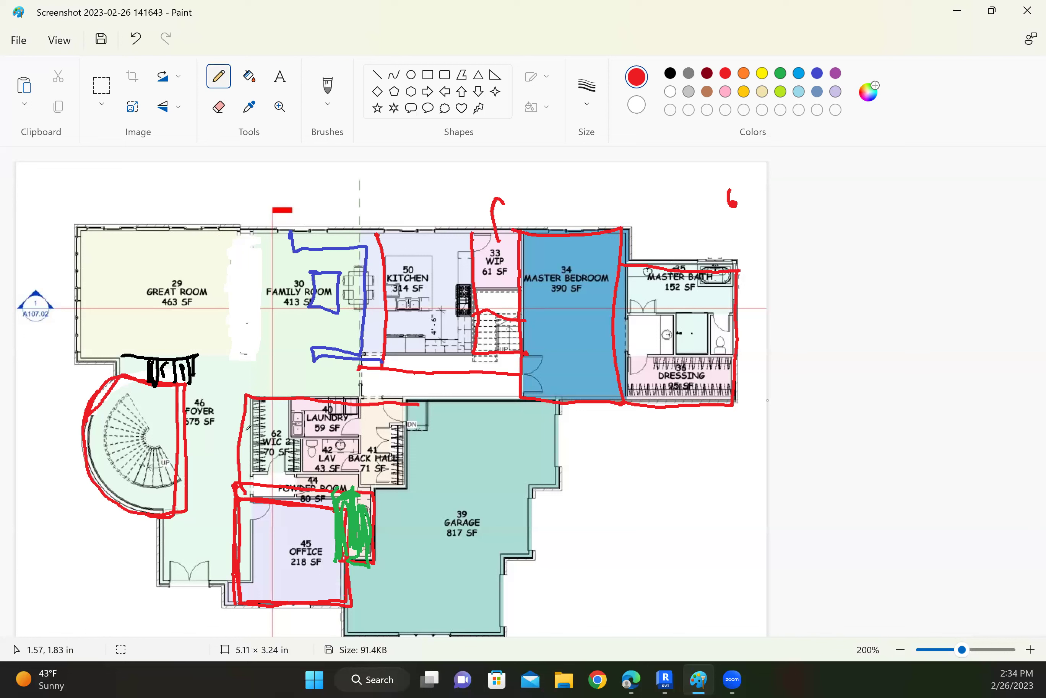
# Add a red line atop WIC 2, then black scribbles over WIC 2, its label and the Office's top-left corner
pyautogui.moveTo(249, 425); pyautogui.dragTo(289, 423)
pyautogui.click(670, 73)
pyautogui.moveTo(255, 397)
pyautogui.mouseDown()
pyautogui.moveTo(288, 407)
pyautogui.moveTo(282, 423)
pyautogui.mouseUp()
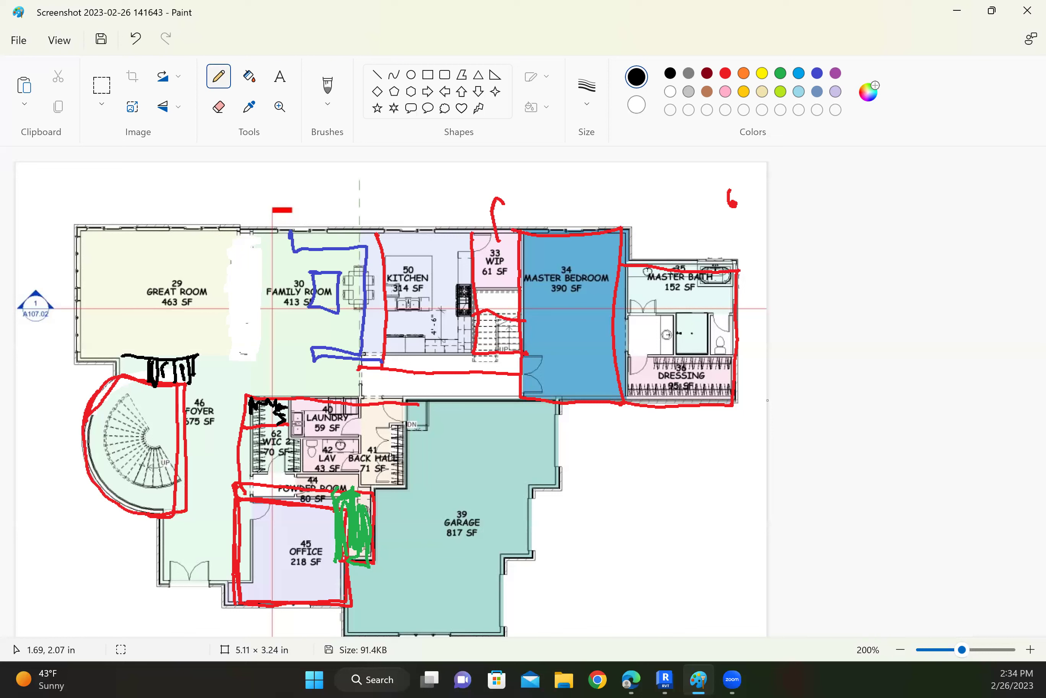
pyautogui.moveTo(255, 443)
pyautogui.mouseDown()
pyautogui.moveTo(266, 463)
pyautogui.moveTo(278, 460)
pyautogui.moveTo(292, 430)
pyautogui.moveTo(292, 495)
pyautogui.moveTo(234, 469)
pyautogui.moveTo(238, 429)
pyautogui.mouseUp()
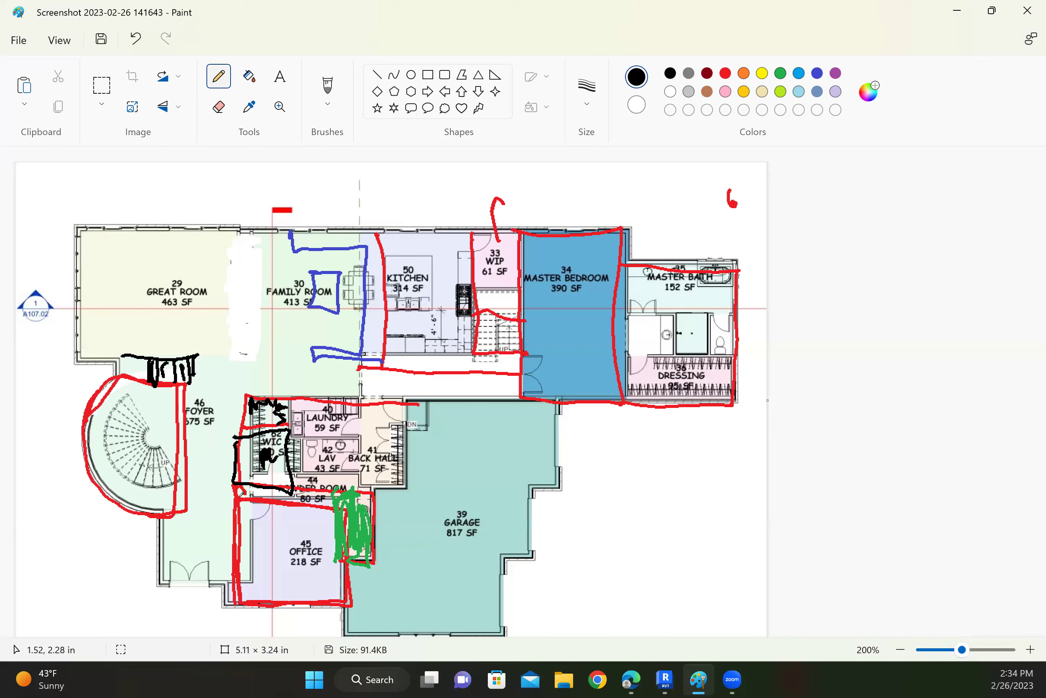
pyautogui.click(252, 502)
pyautogui.moveTo(252, 502)
pyautogui.mouseDown()
pyautogui.moveTo(260, 517)
pyautogui.moveTo(280, 503)
pyautogui.moveTo(283, 520)
pyautogui.moveTo(265, 477)
pyautogui.moveTo(259, 493)
pyautogui.moveTo(262, 462)
pyautogui.mouseUp()
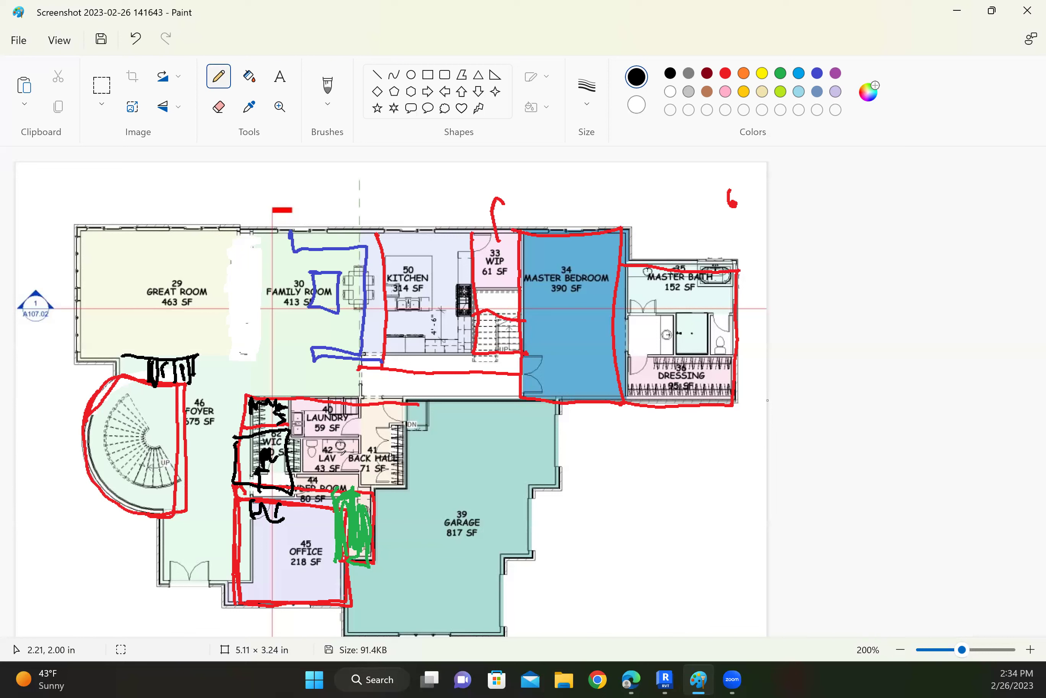
# In red, box the foyer's black hatch marks and trace down the staircase's right side
pyautogui.click(726, 73)
pyautogui.moveTo(130, 362)
pyautogui.mouseDown()
pyautogui.moveTo(188, 357)
pyautogui.moveTo(179, 381)
pyautogui.moveTo(119, 368)
pyautogui.moveTo(89, 442)
pyautogui.moveTo(124, 506)
pyautogui.moveTo(174, 519)
pyautogui.moveTo(172, 368)
pyautogui.mouseUp()
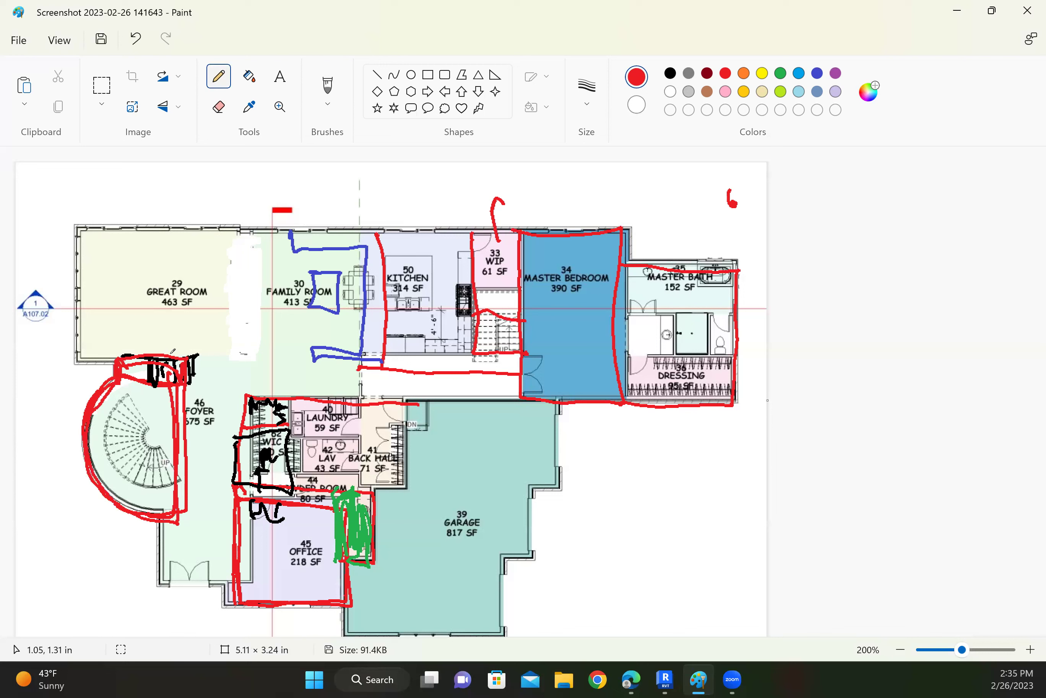